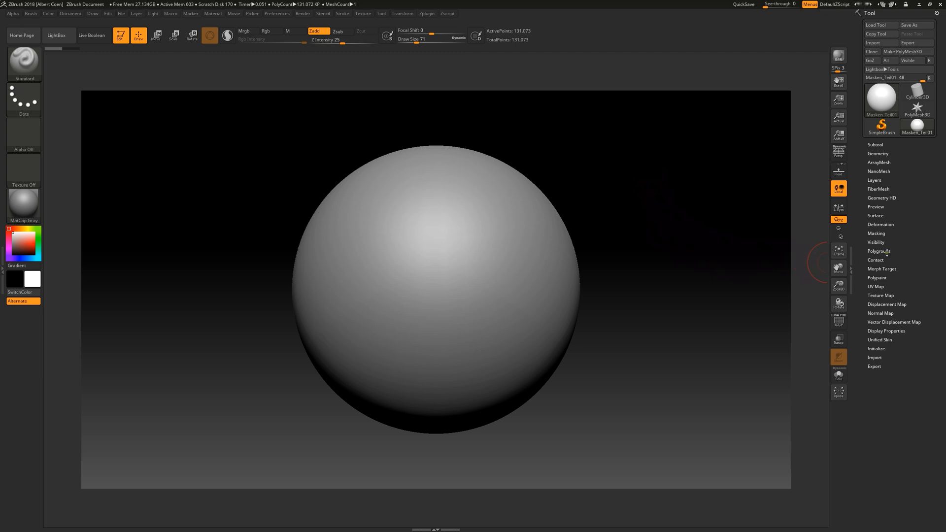
Paint a W-shaped mask across the front of the sphere and mask its far right portion with a rectangular selection.
click(880, 233)
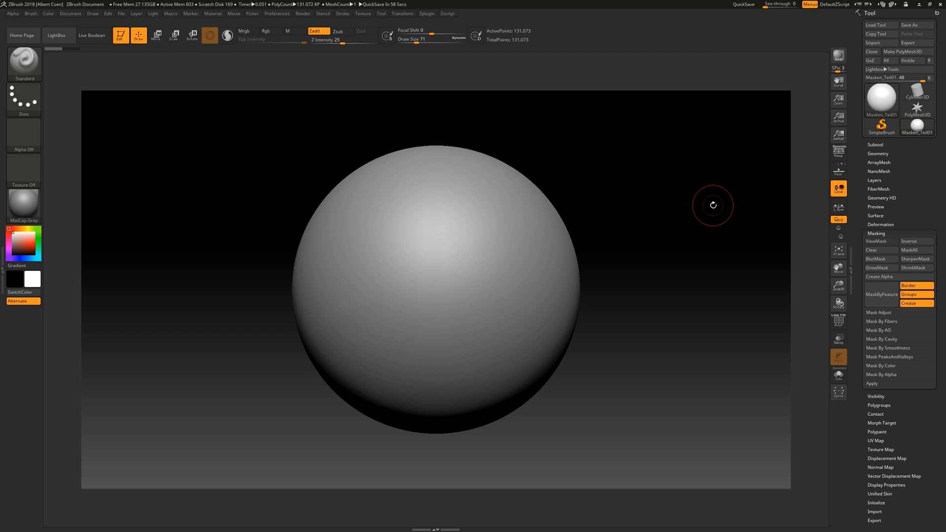
key(ctrl)
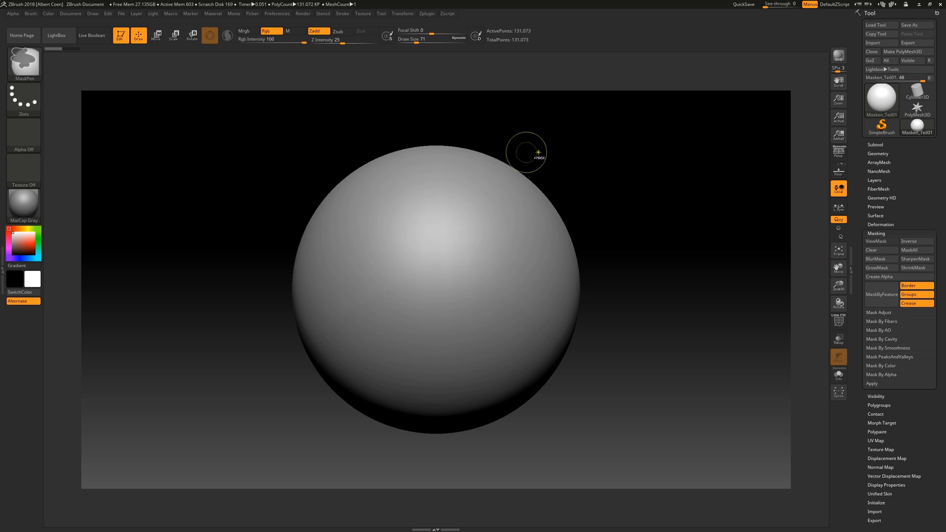
mouse_move(332, 219)
ctrl+mouse_down()
mouse_move(345, 286)
mouse_move(371, 237)
mouse_move(443, 305)
mouse_move(485, 210)
mouse_move(497, 207)
ctrl+mouse_up()
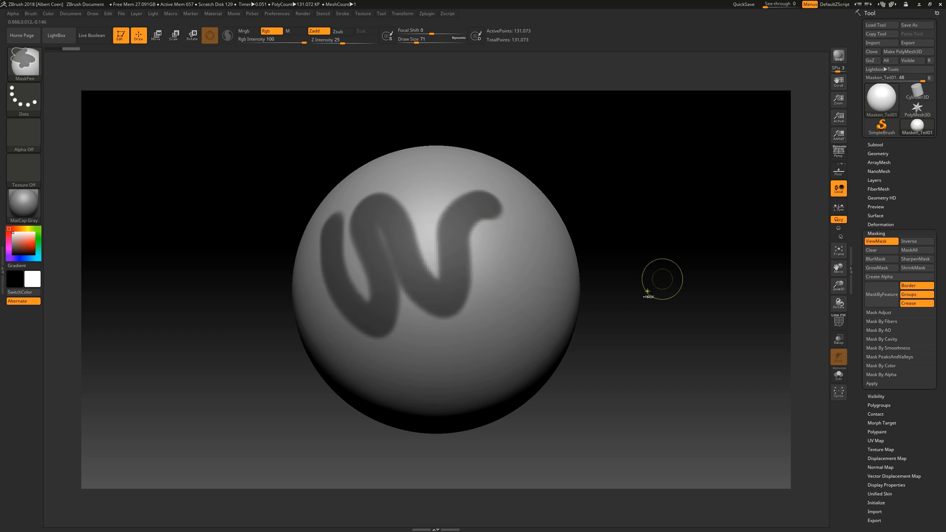
mouse_move(686, 110)
ctrl+mouse_down()
mouse_move(591, 361)
mouse_move(533, 429)
mouse_move(518, 432)
ctrl+mouse_up()
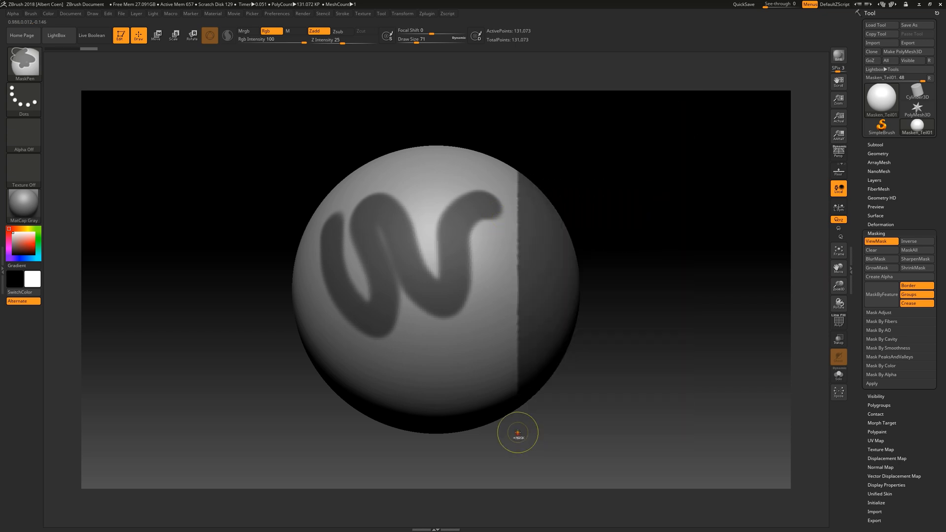
Sculpt the unmasked surface around the W-shaped mask and along the rectangular mask's edge with the Standard brush.
mouse_move(472, 180)
mouse_down()
mouse_move(448, 186)
mouse_move(450, 249)
mouse_move(429, 312)
mouse_move(403, 286)
mouse_move(376, 207)
mouse_move(359, 228)
mouse_move(365, 332)
mouse_move(414, 325)
mouse_up()
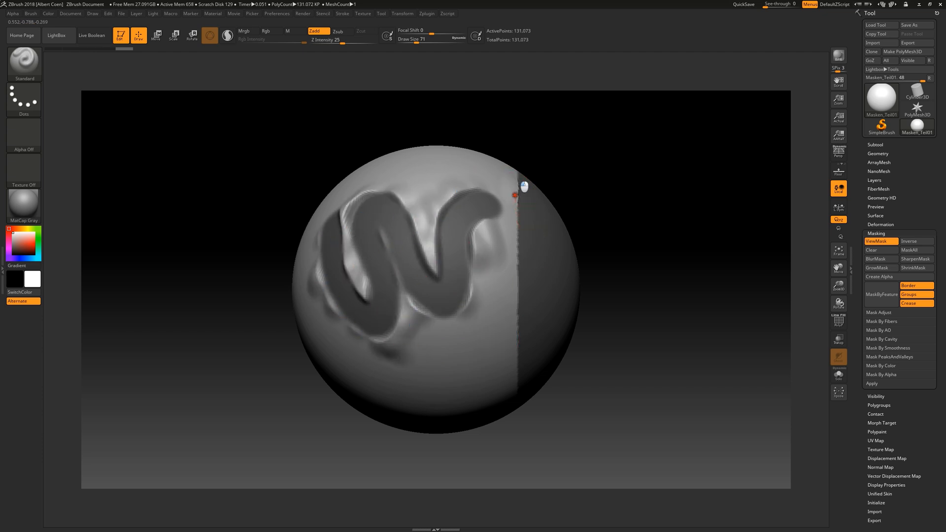
drag(523, 185, 514, 393)
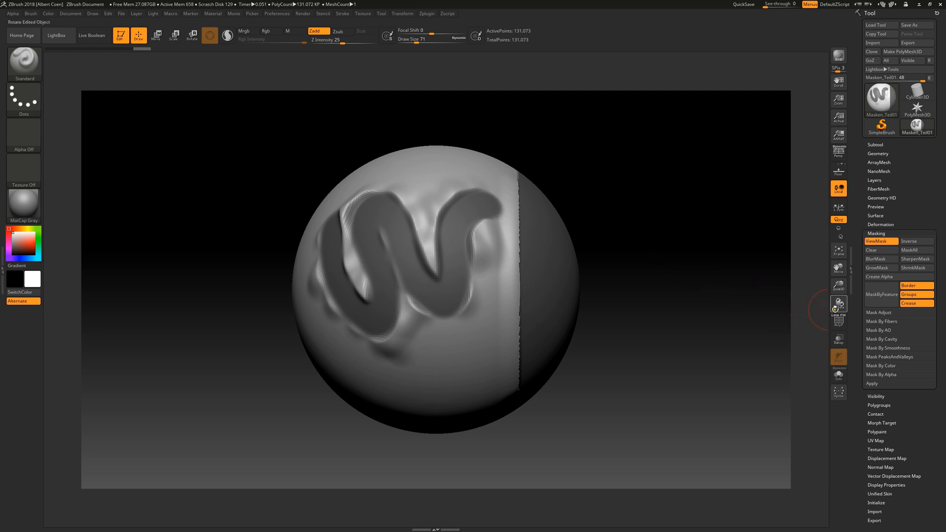
Invert the sphere's mask and invert it back, two times over.
click(912, 241)
click(912, 242)
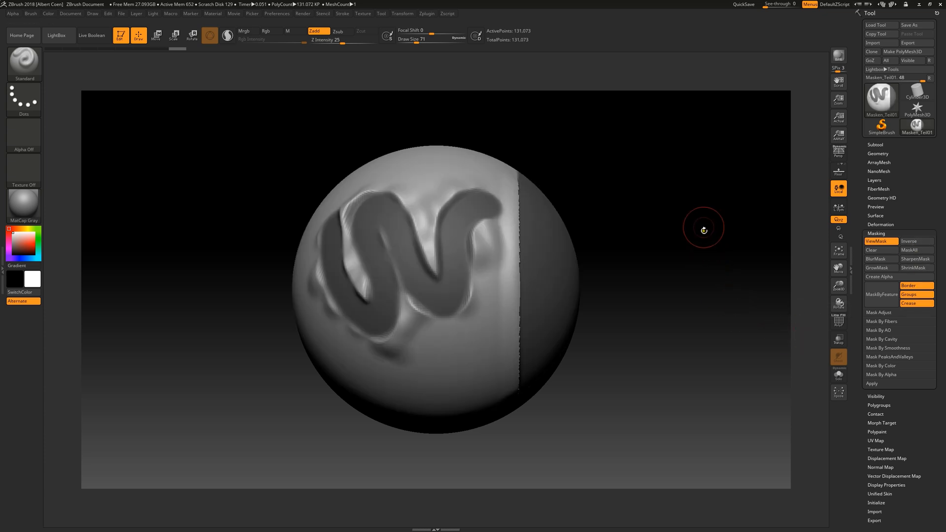
key(ctrl)
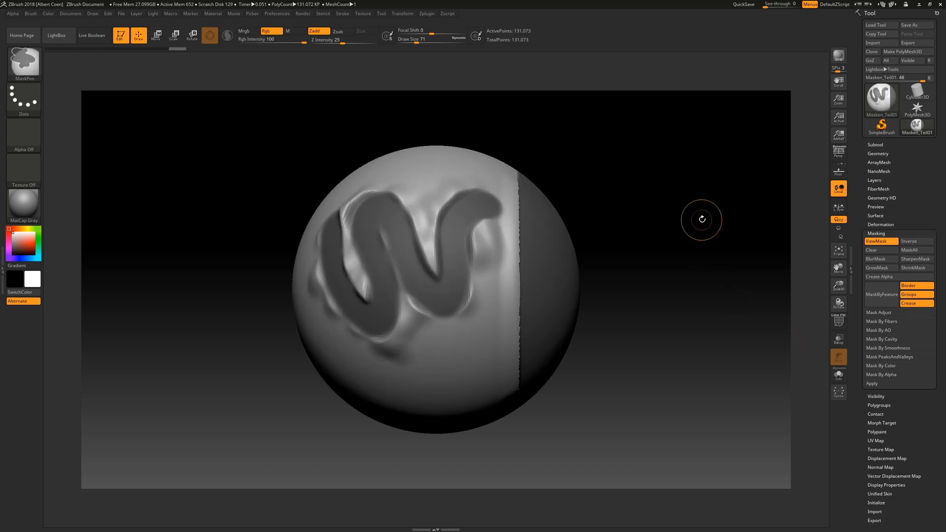
ctrl+click(702, 220)
ctrl+click(702, 219)
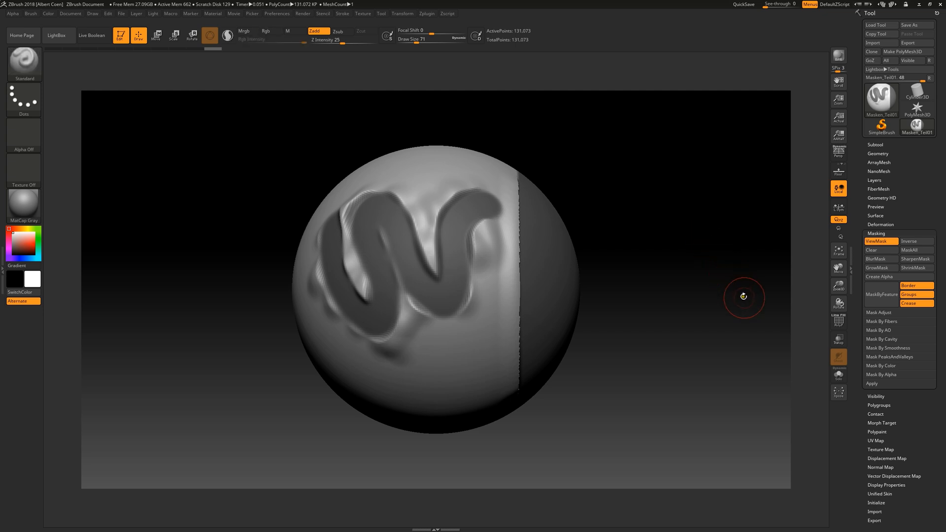
Blur the edges of the sphere's mask, then sharpen them repeatedly.
click(881, 259)
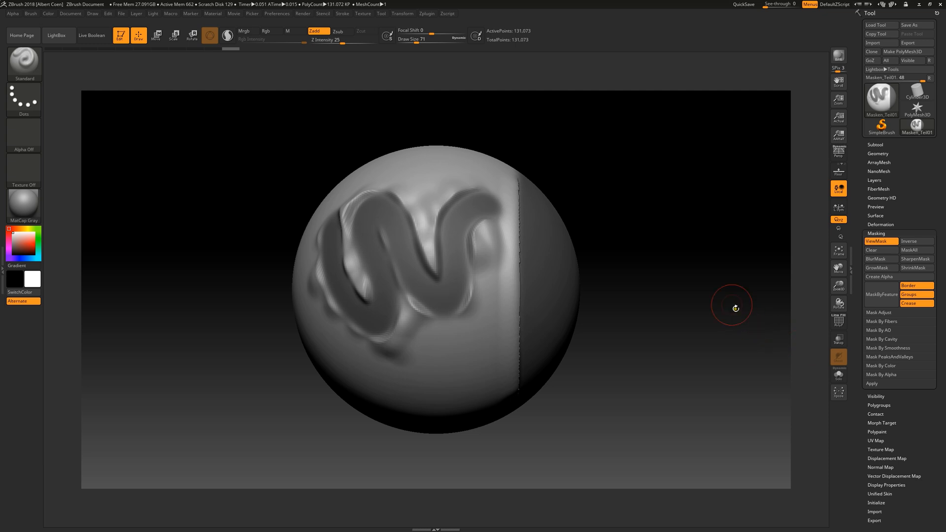
key(ctrl)
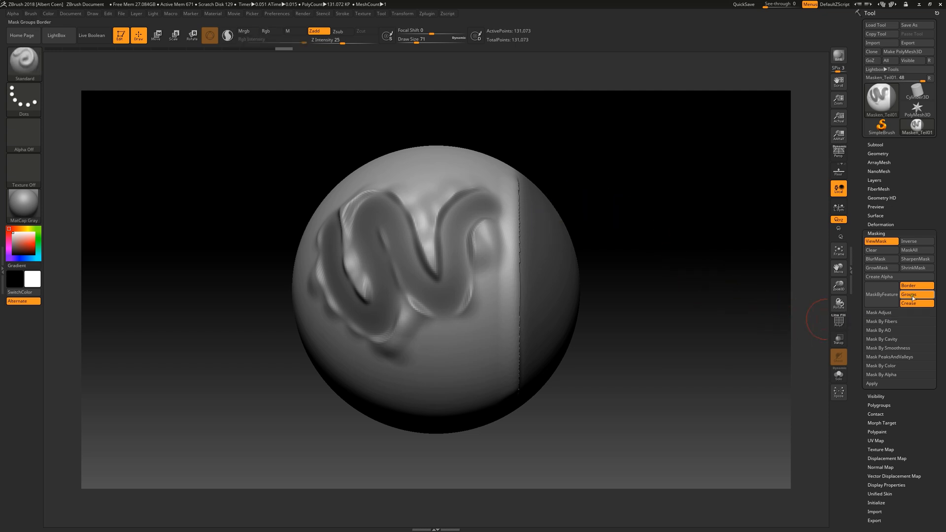
click(918, 260)
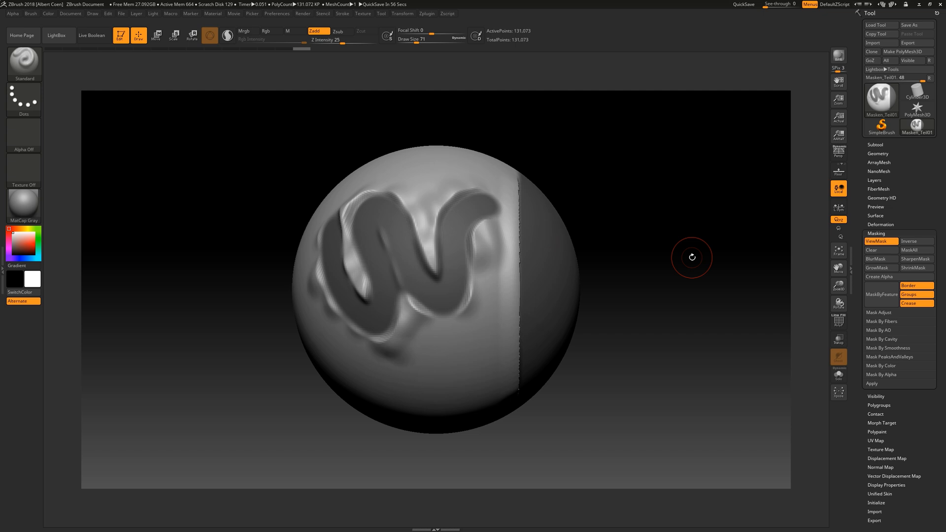
key(ctrl)
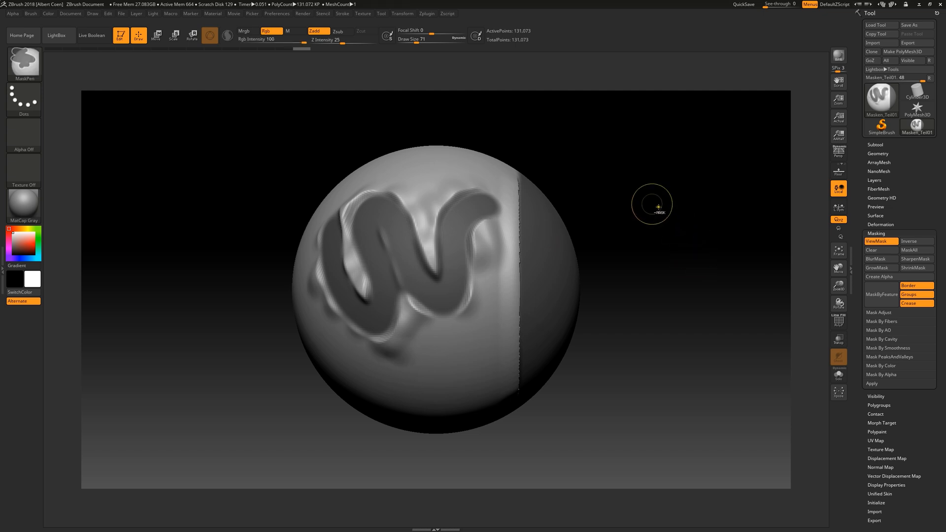
ctrl+alt+click(546, 239)
ctrl+alt+click(547, 239)
ctrl+alt+click(547, 239)
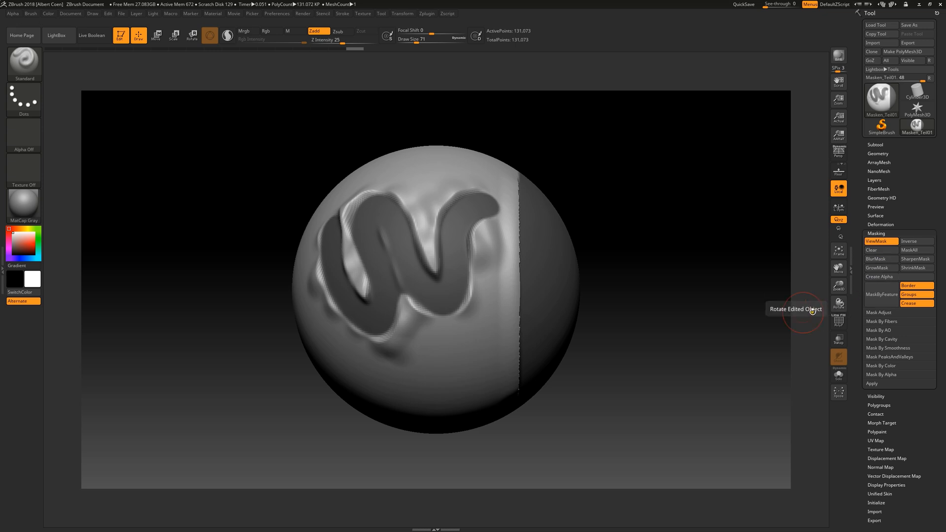
Clear the whole mask and place a small soft round mask on the sphere's lower front with the DragRect stroke.
key(ctrl)
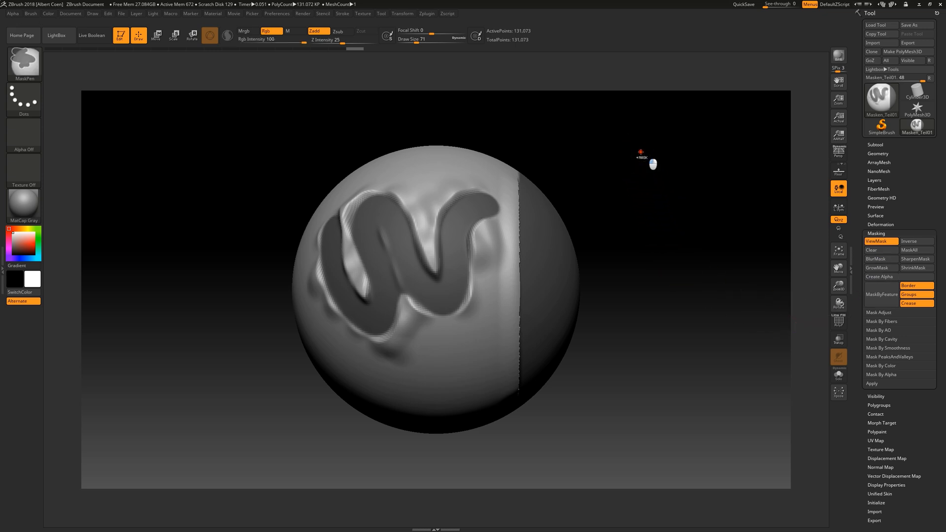
ctrl+drag(645, 156, 657, 168)
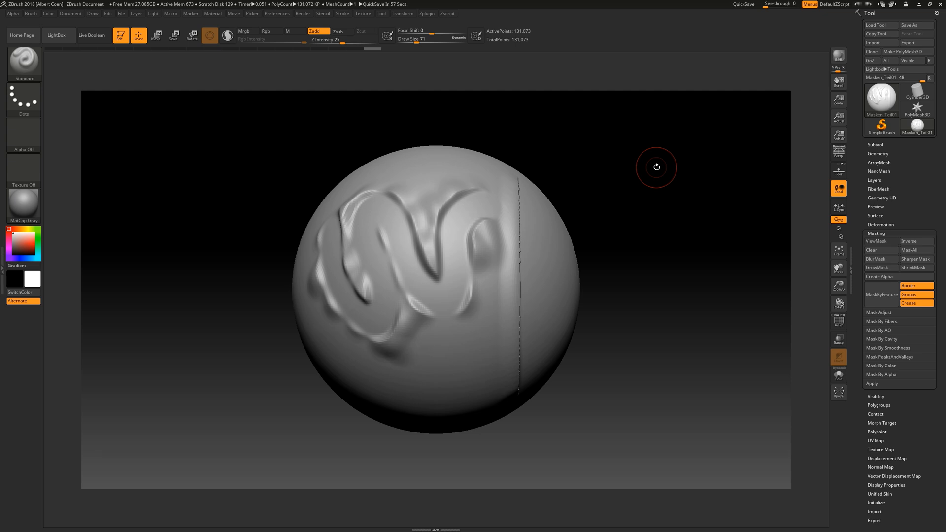
key(ctrl)
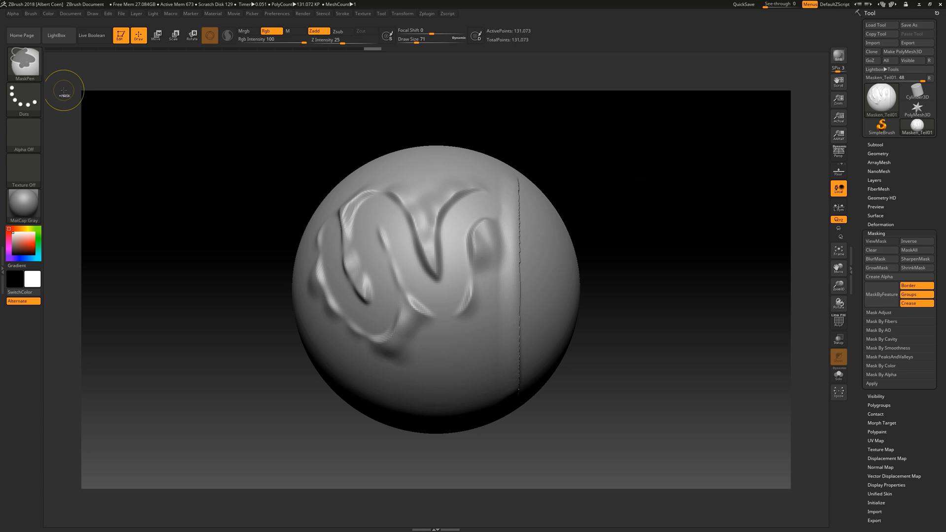
click(23, 99)
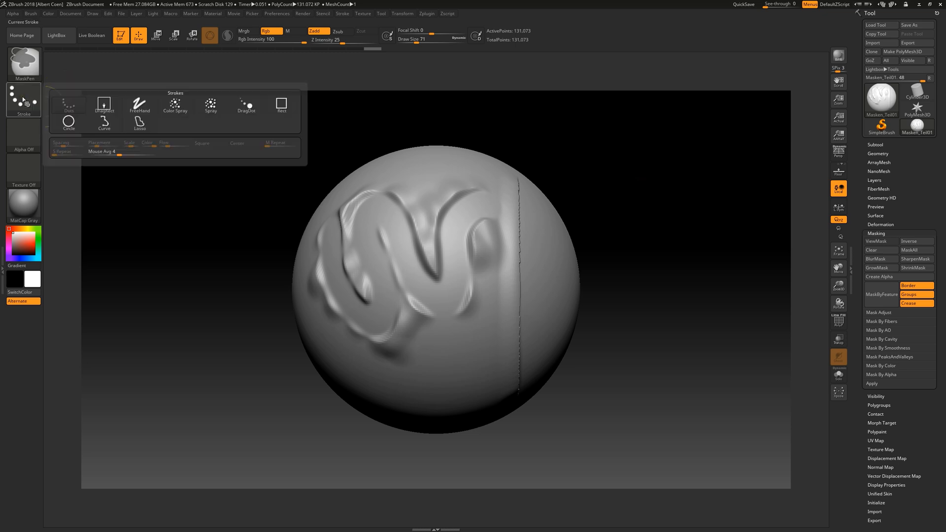
click(105, 105)
mouse_move(453, 359)
ctrl+mouse_down()
mouse_move(437, 368)
mouse_move(442, 361)
ctrl+mouse_up()
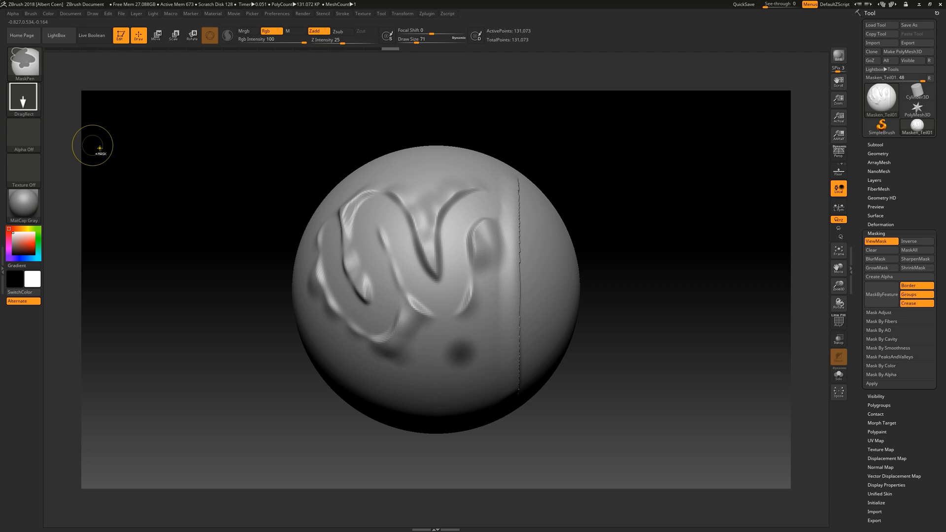
Stamp two star-shaped masks on the front of the sphere using Alpha 11.
click(24, 134)
click(71, 189)
mouse_move(379, 278)
ctrl+mouse_down()
mouse_move(430, 274)
mouse_move(511, 235)
ctrl+mouse_up()
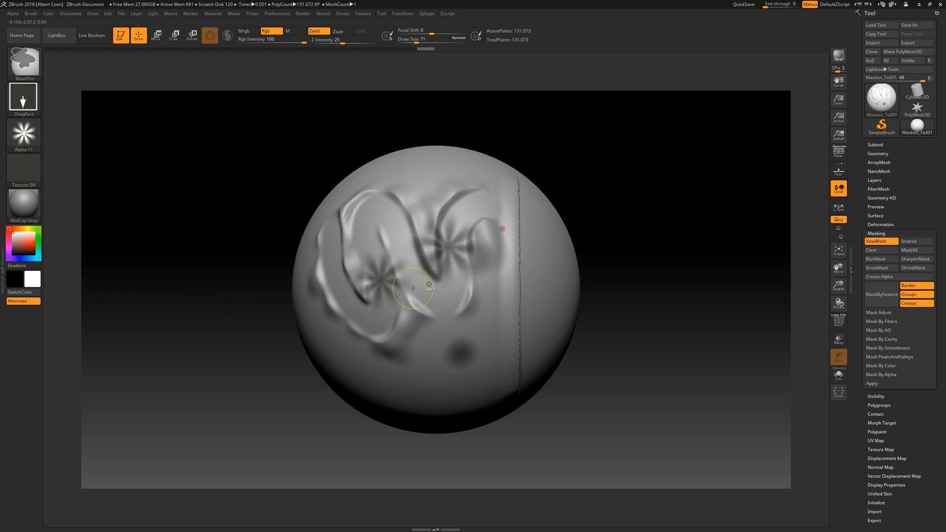
Turn the alpha off and paint a broad mask arc over the top and right side of the sphere with the Color Spray stroke.
click(24, 135)
click(57, 139)
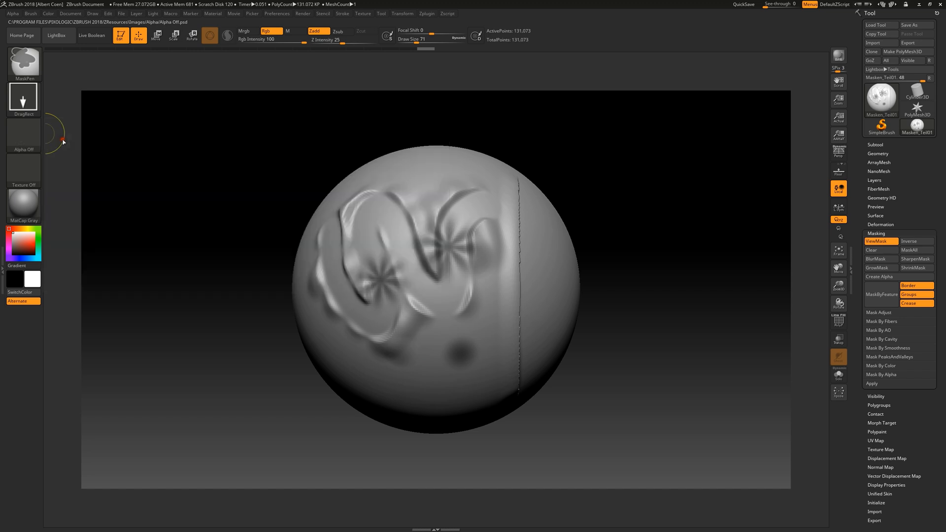
click(20, 99)
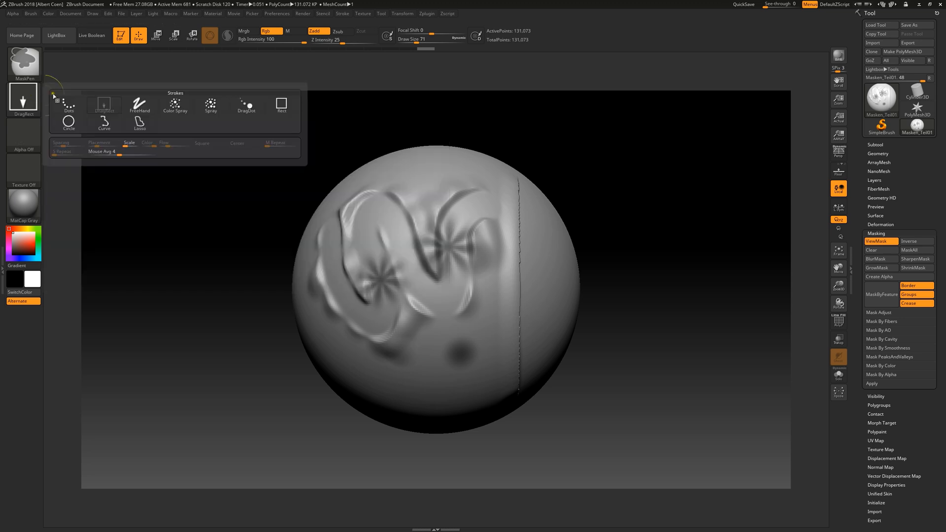
click(175, 104)
mouse_move(296, 242)
ctrl+mouse_down()
mouse_move(333, 262)
mouse_move(422, 194)
mouse_move(510, 337)
mouse_move(458, 363)
ctrl+mouse_up()
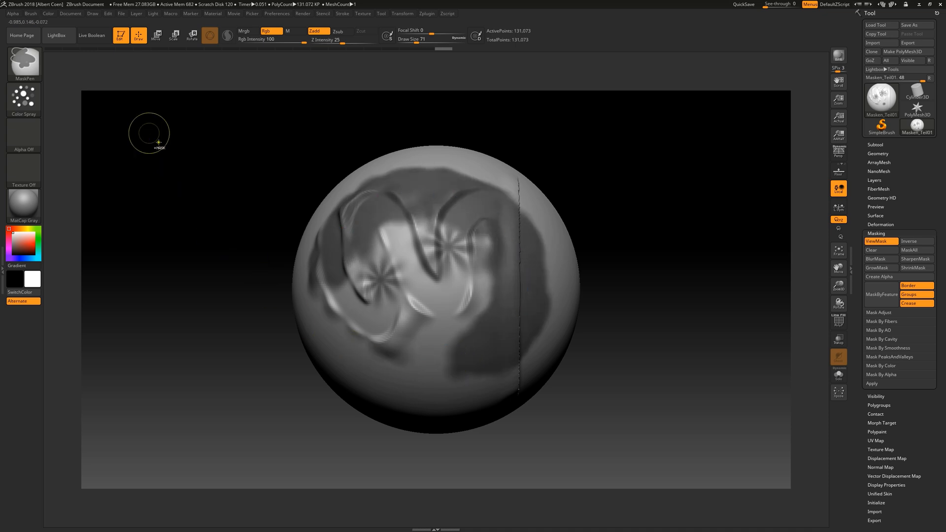
Mask the right side of the sphere with a freeform Lasso selection.
click(25, 98)
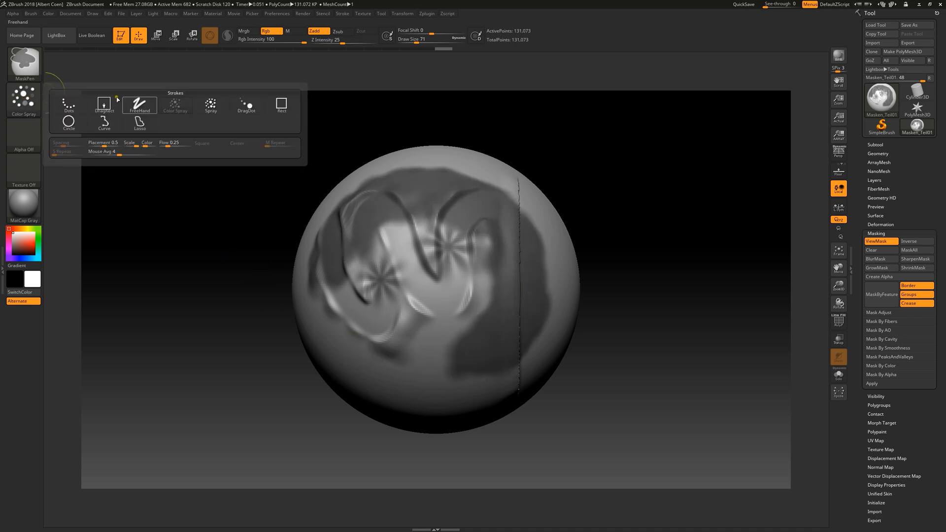
click(138, 122)
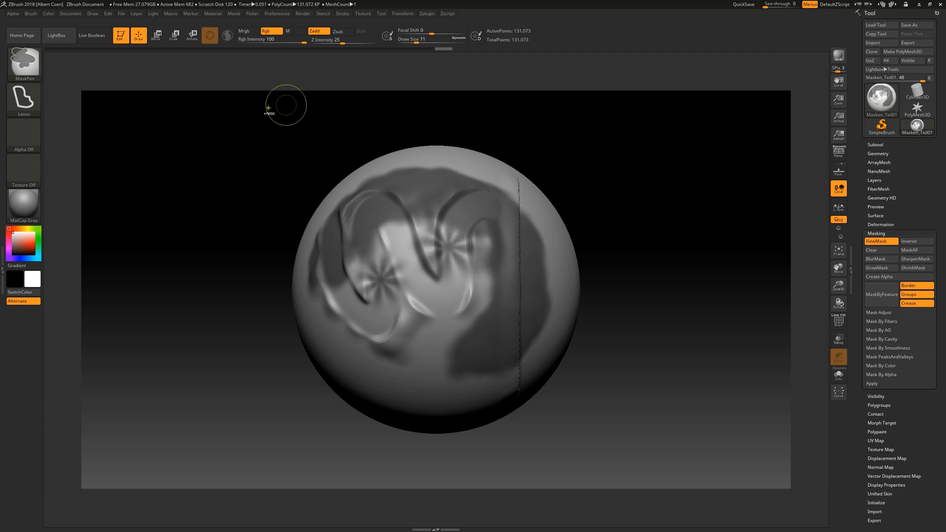
mouse_move(517, 117)
ctrl+mouse_down()
mouse_move(432, 176)
mouse_move(473, 252)
mouse_move(446, 377)
mouse_move(635, 327)
mouse_move(629, 241)
ctrl+mouse_up()
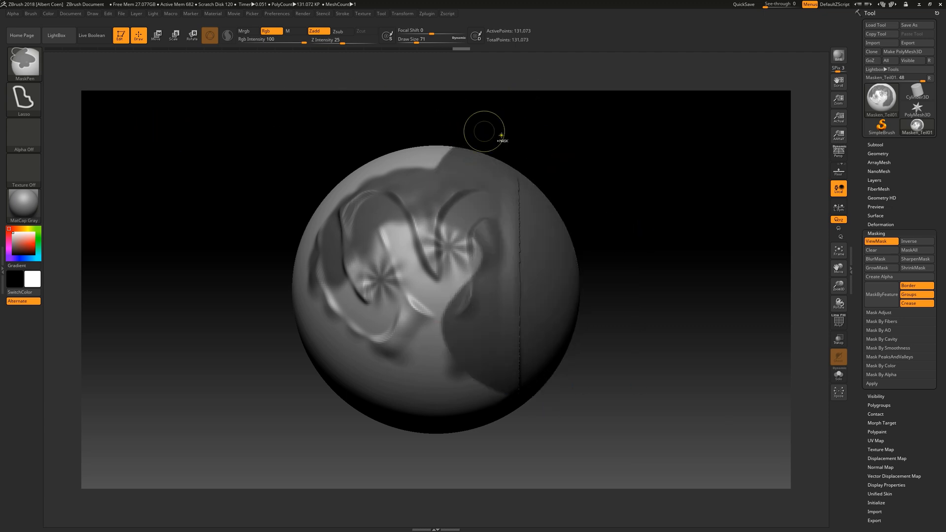
Mask the lower part of the sphere with the Curve stroke, using a slanted line followed by a line bent across the middle.
click(23, 99)
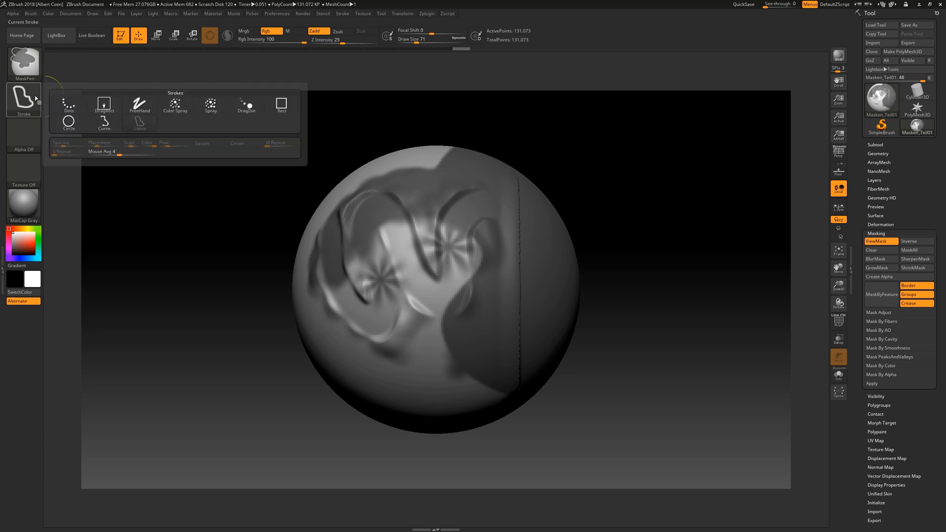
click(104, 122)
mouse_move(743, 131)
mouse_down()
mouse_move(707, 157)
mouse_move(259, 350)
mouse_move(252, 440)
mouse_move(197, 334)
mouse_move(221, 405)
mouse_up()
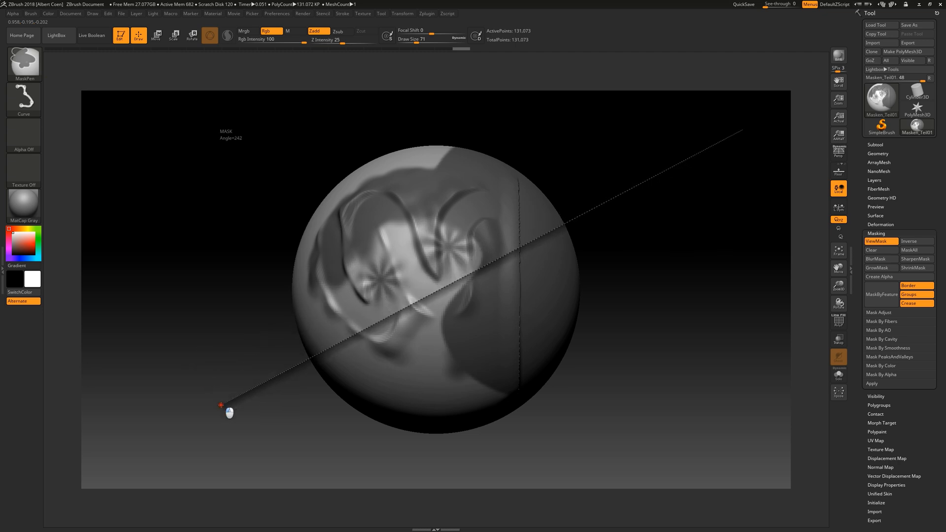
drag(221, 405, 218, 385)
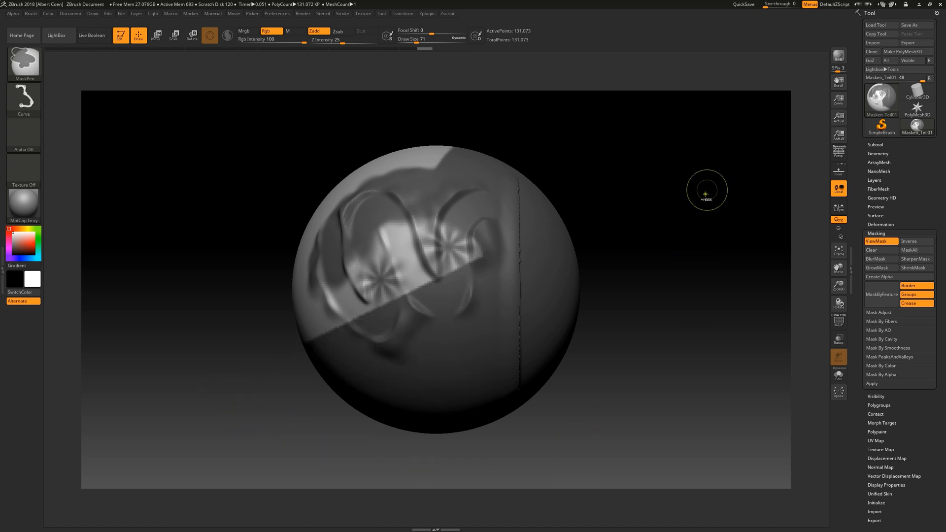
mouse_move(700, 139)
mouse_down()
mouse_move(497, 246)
mouse_move(366, 284)
mouse_move(395, 275)
mouse_move(344, 254)
mouse_move(231, 150)
mouse_move(181, 148)
mouse_up()
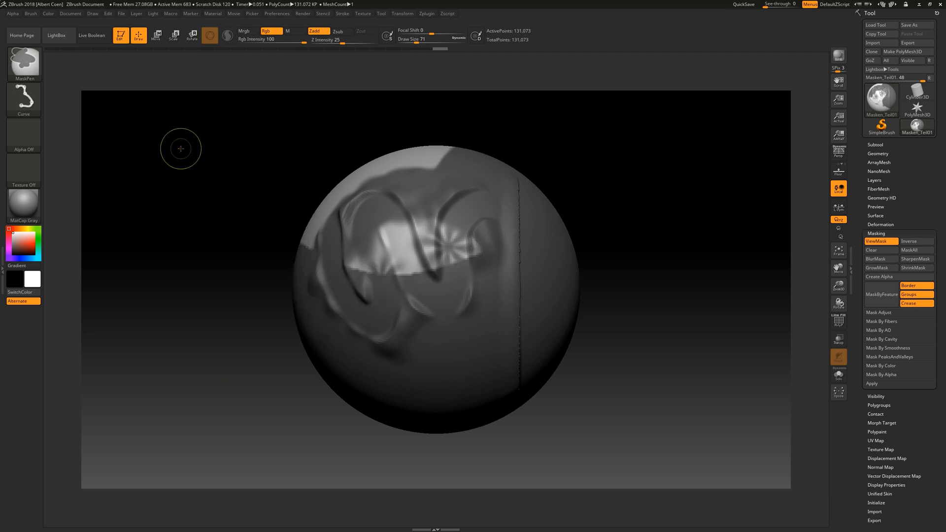
Mask the upper right area of the sphere with a large Circle selection.
click(24, 98)
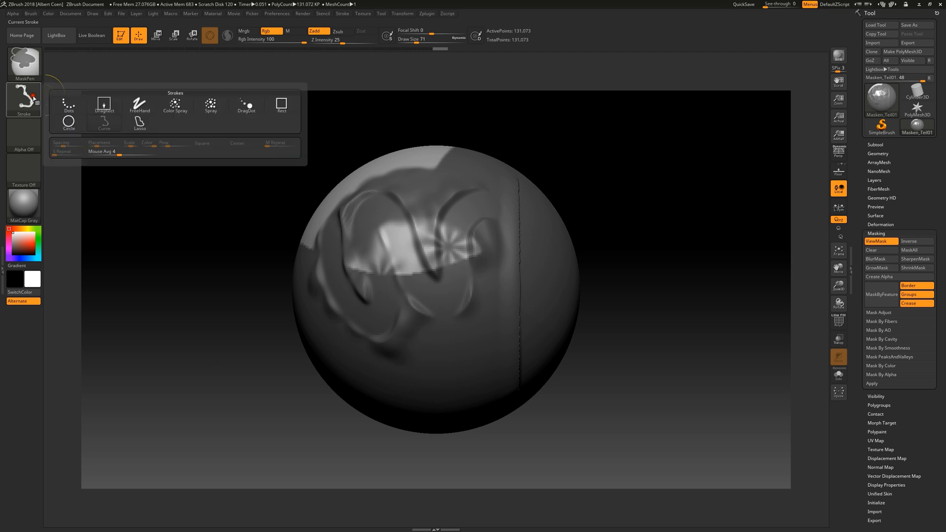
click(68, 122)
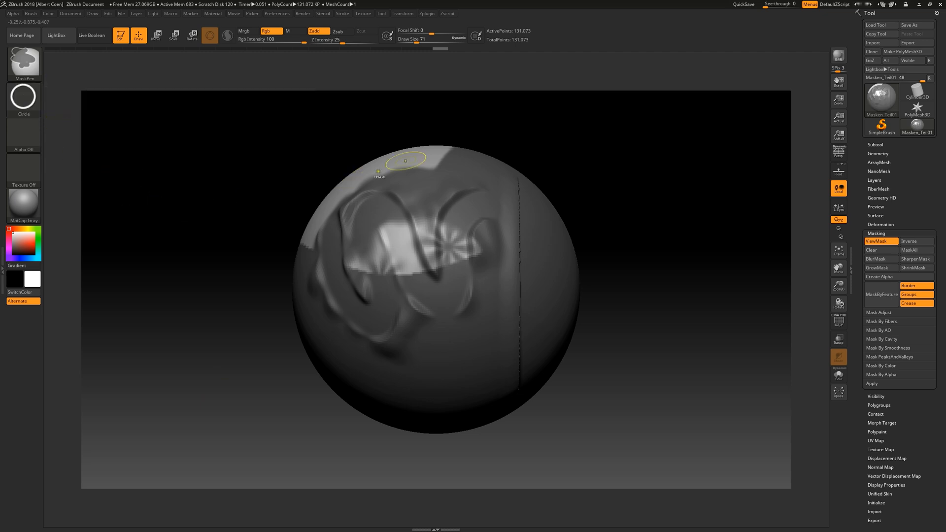
mouse_move(572, 97)
ctrl+mouse_down()
mouse_move(395, 225)
mouse_move(376, 284)
ctrl+mouse_up()
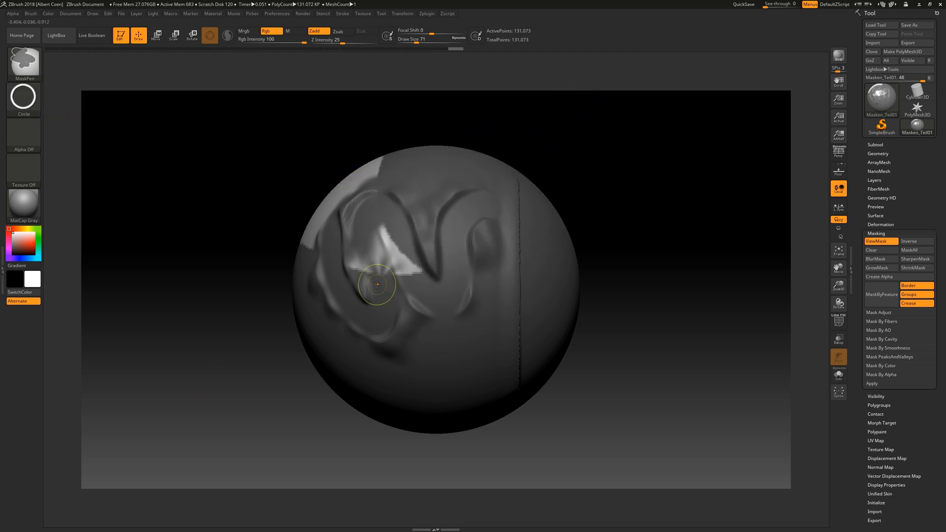
Mask the remaining upper left area of the sphere with a Rect selection.
click(30, 98)
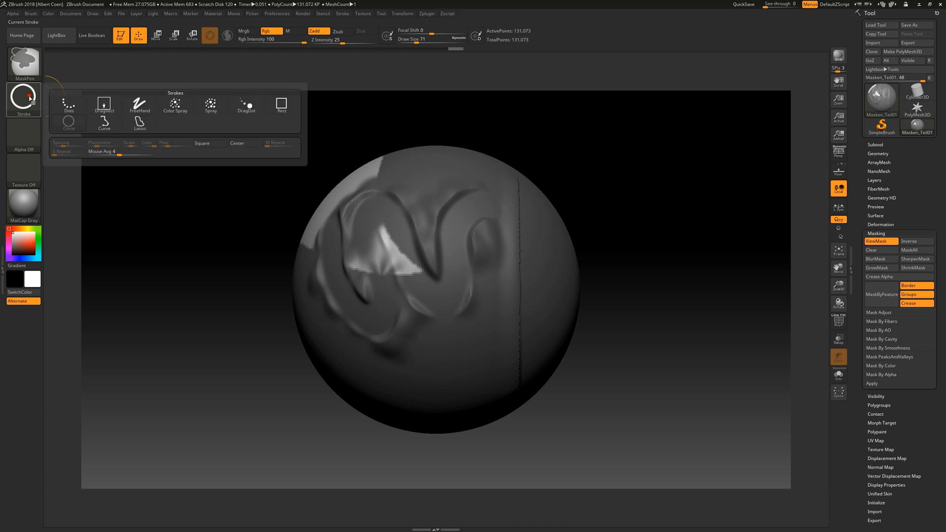
click(293, 107)
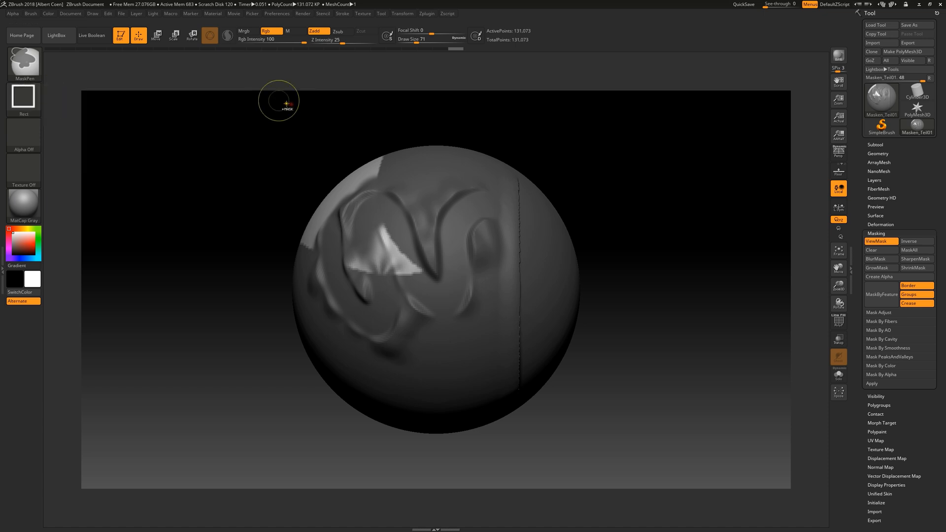
ctrl+drag(235, 95, 417, 295)
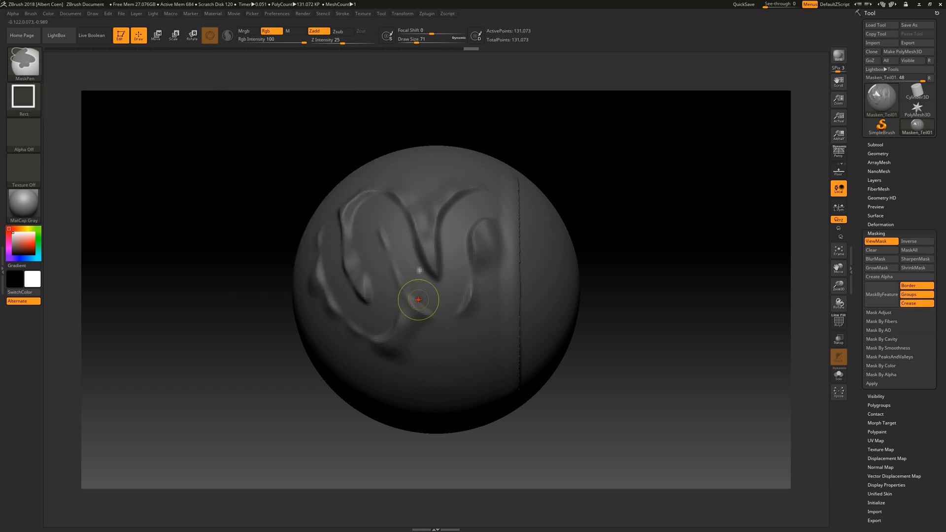